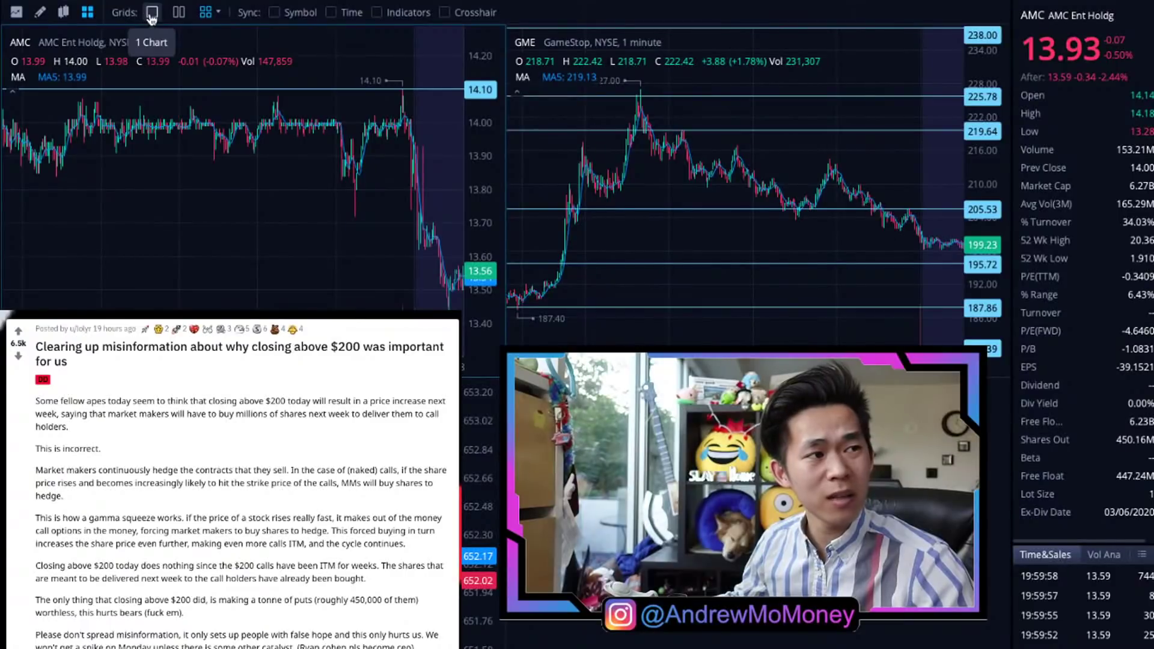
Switch the layout to the single-chart grid so only the AMC chart shows
click(152, 13)
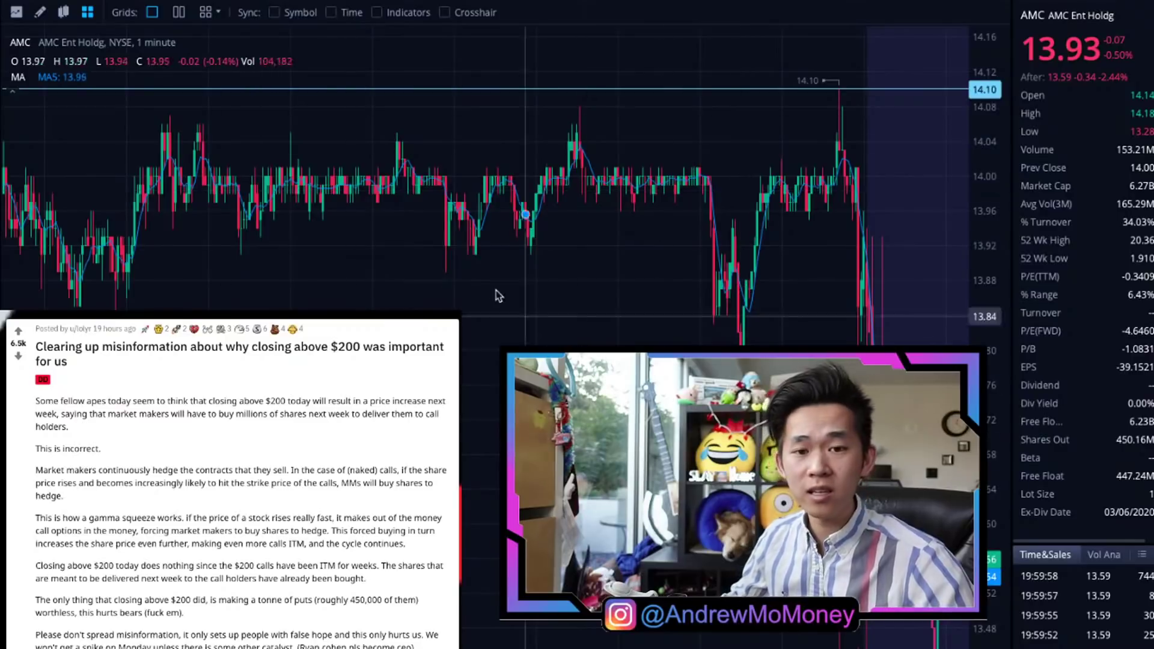
Switch to the four-chart grid and load GME into the empty pane
click(188, 21)
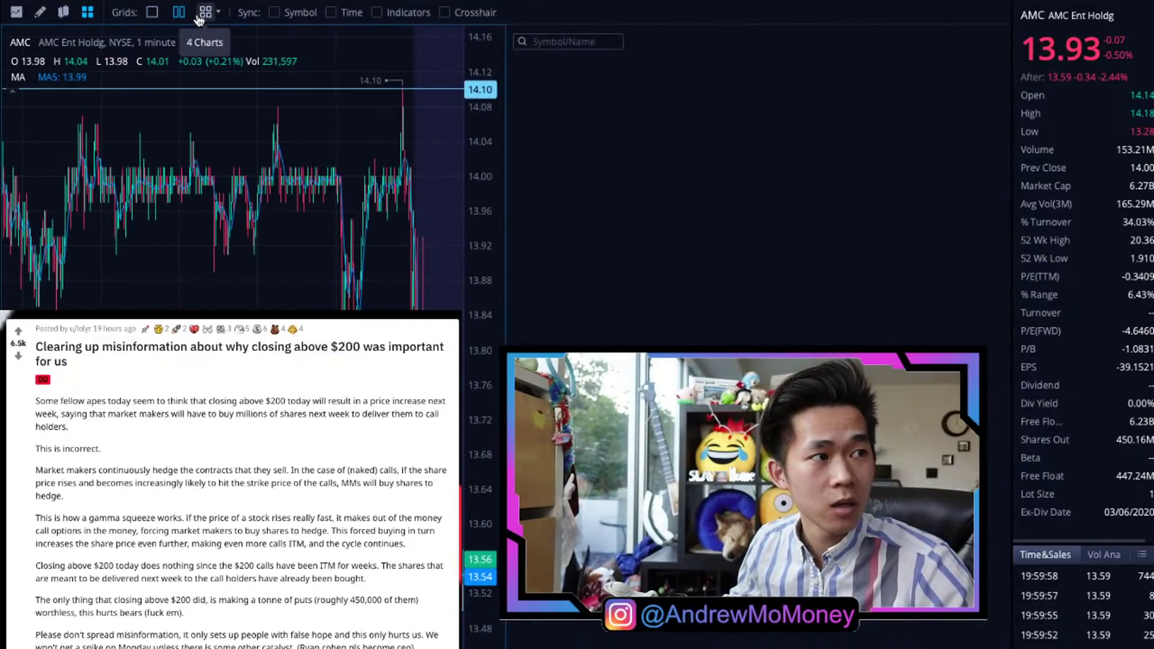
click(204, 18)
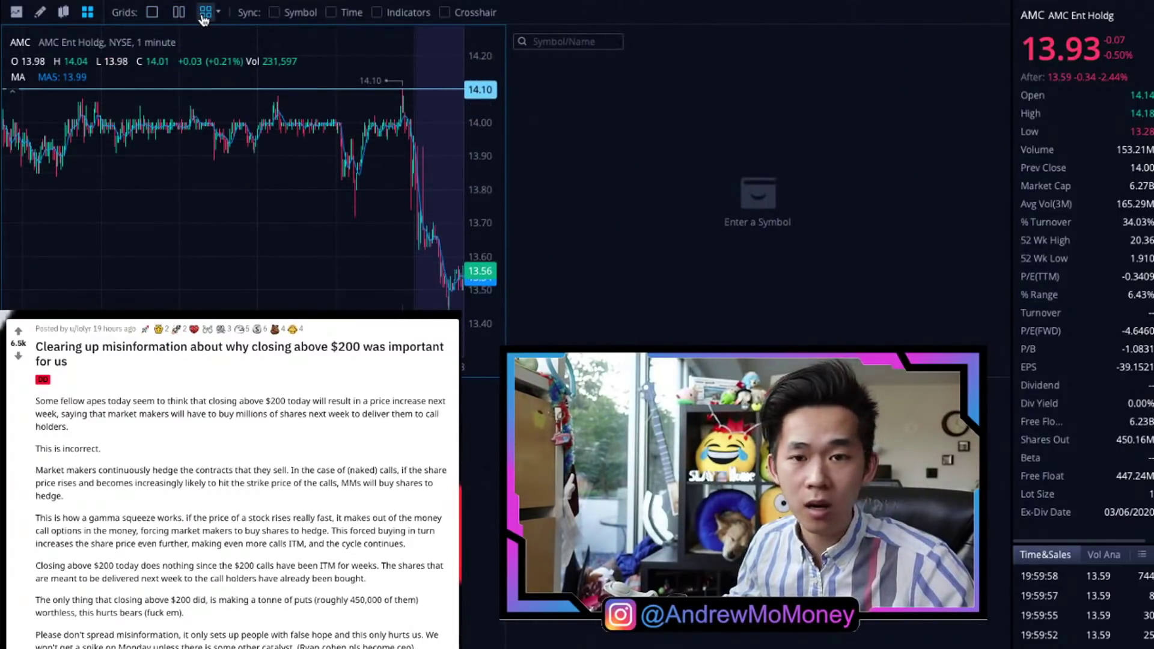
click(621, 191)
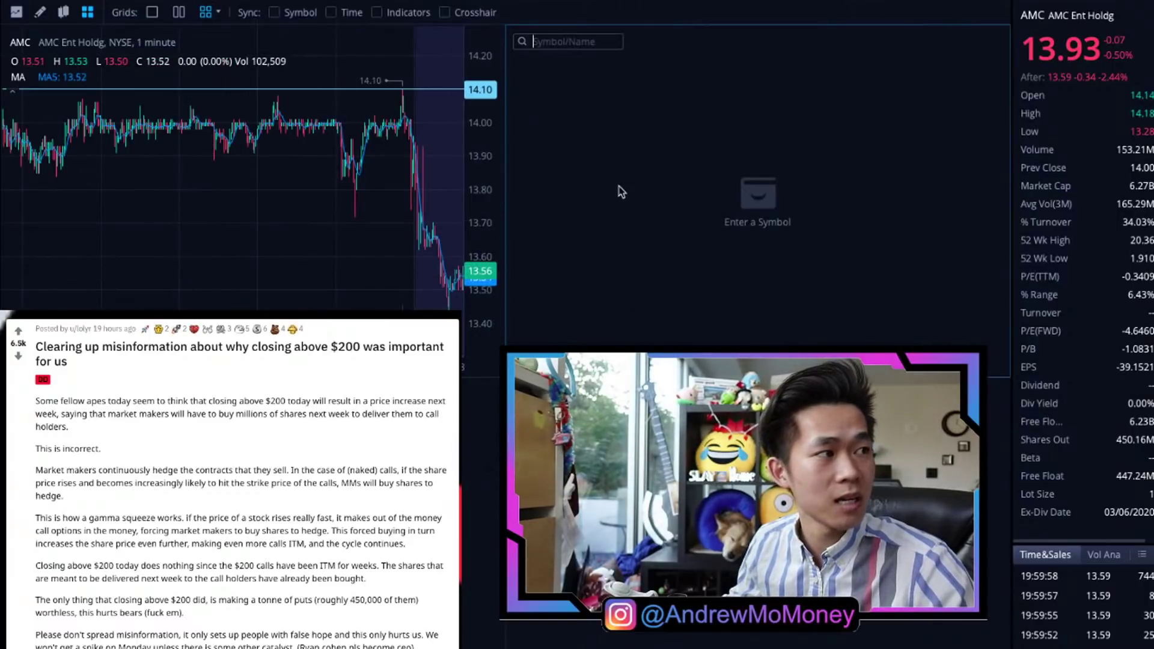
text(g)
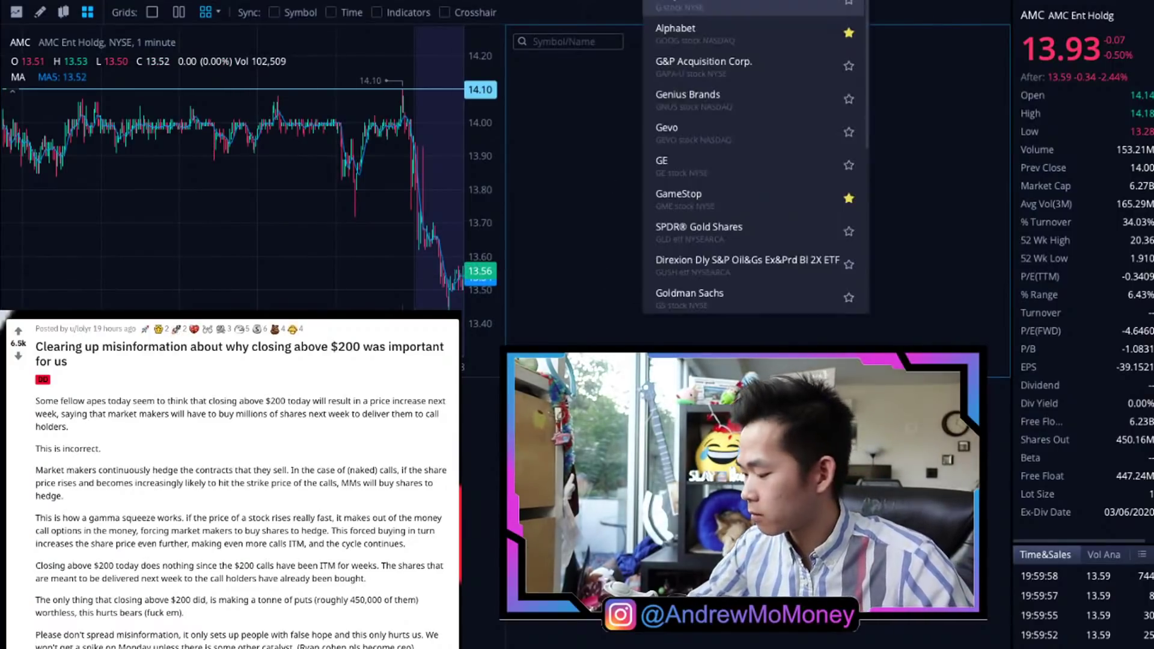
text(me)
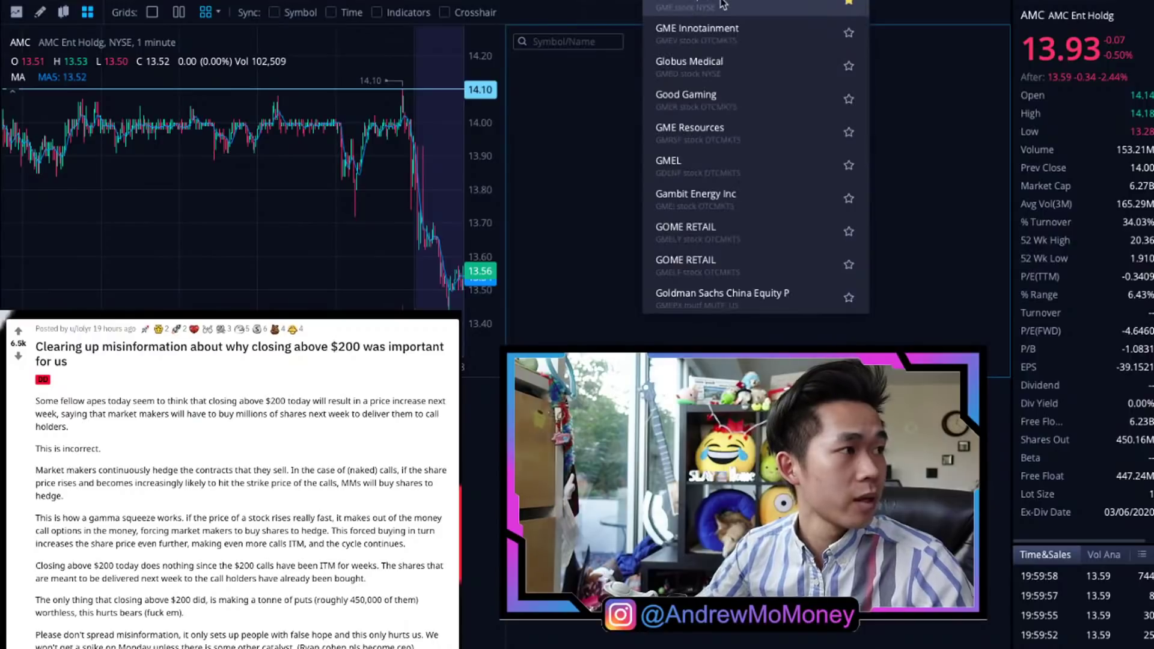
key(Return)
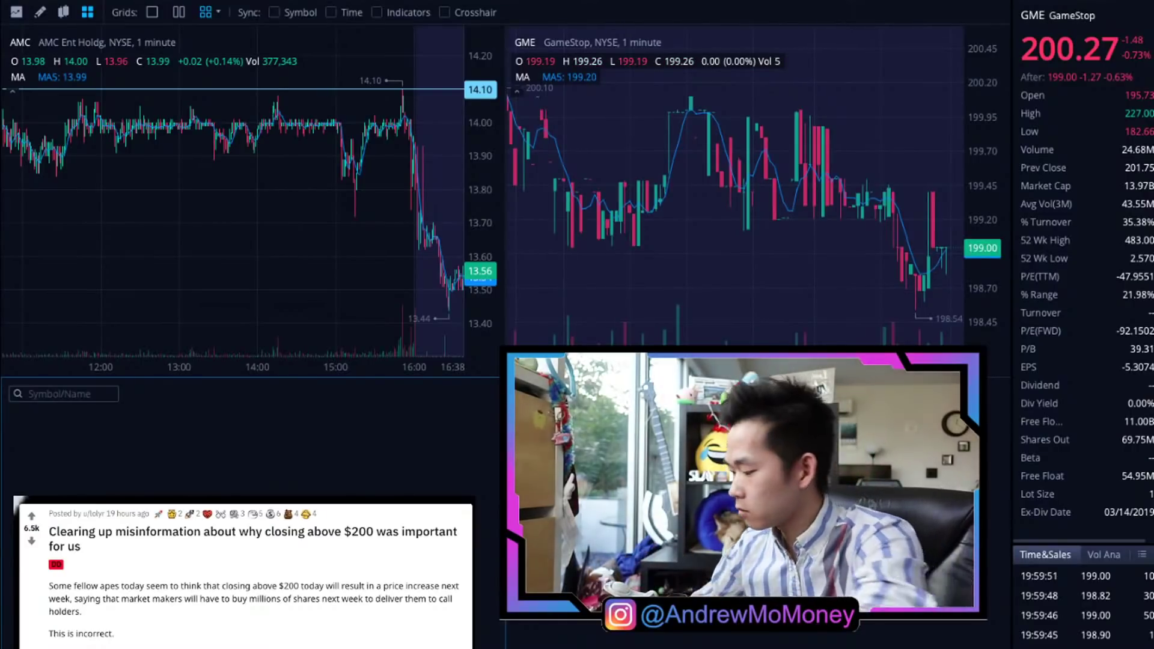
Load SOLO below AMC, then activate the AMC, GME and AMC charts in turn
text(solo)
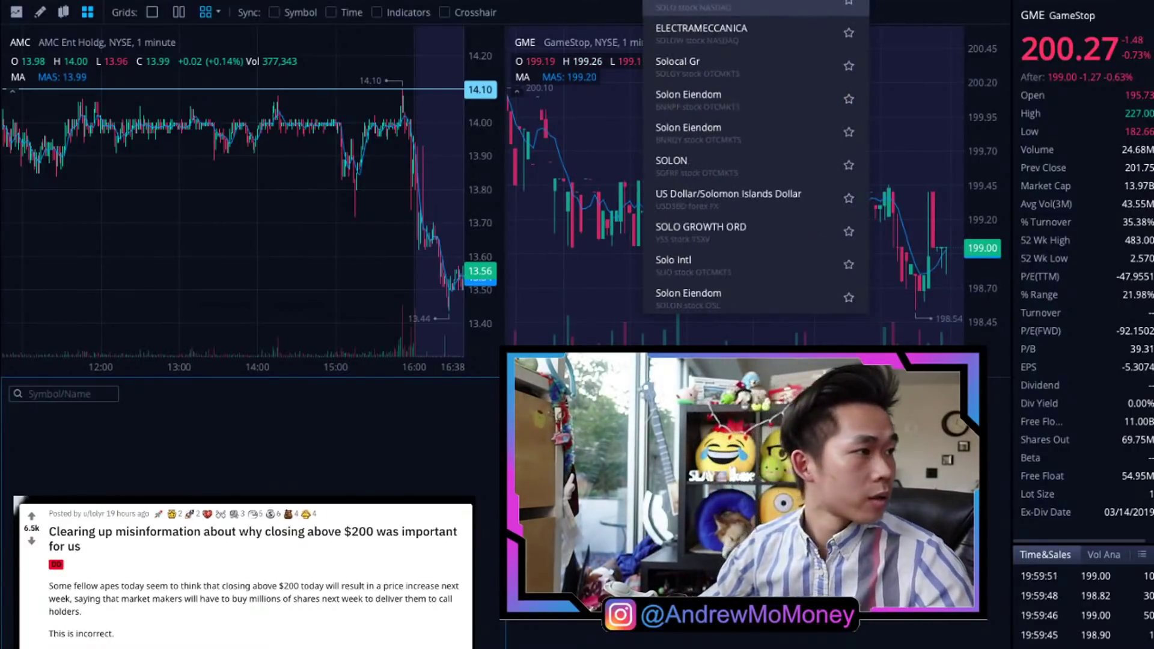
click(724, 9)
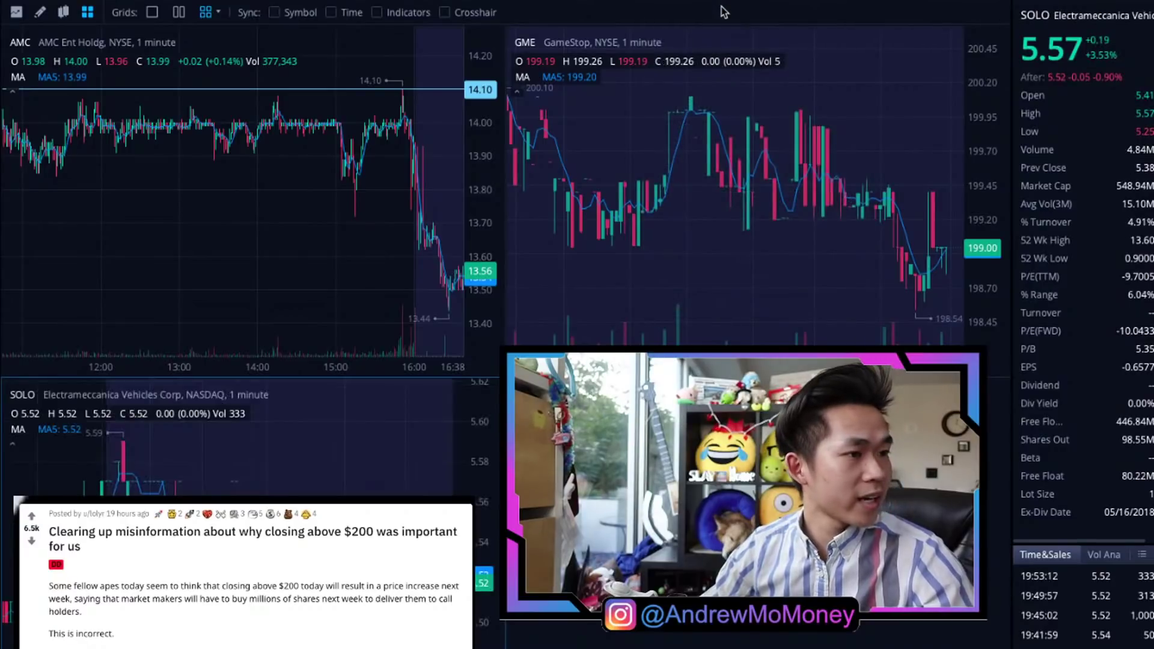
click(286, 200)
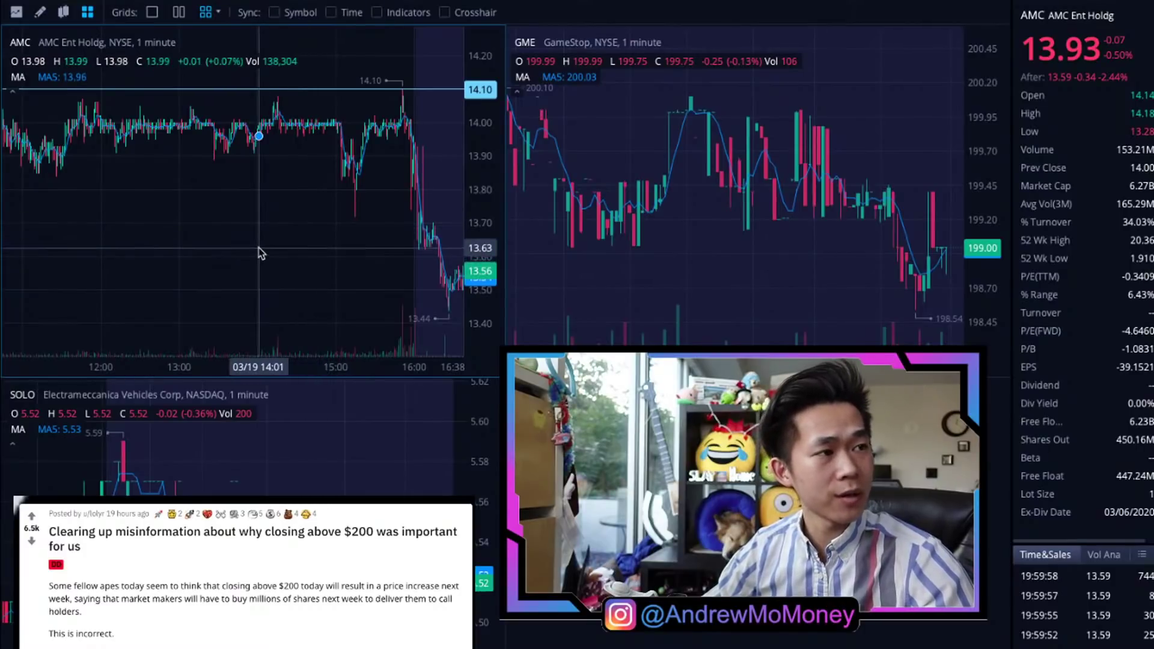
click(868, 84)
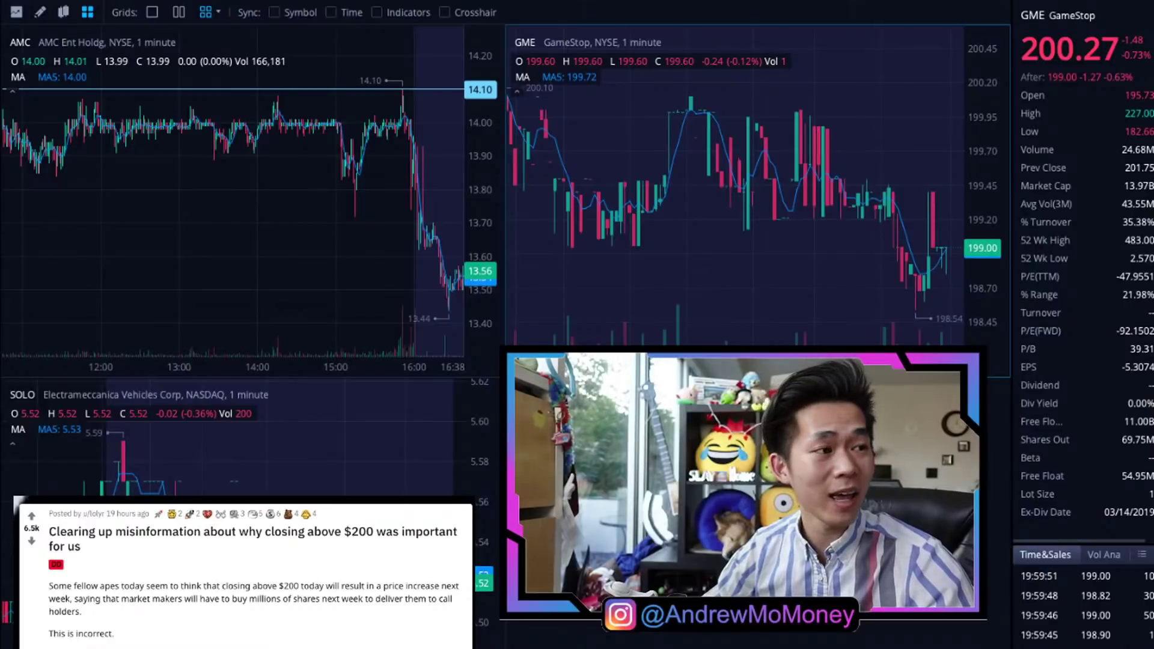
click(234, 209)
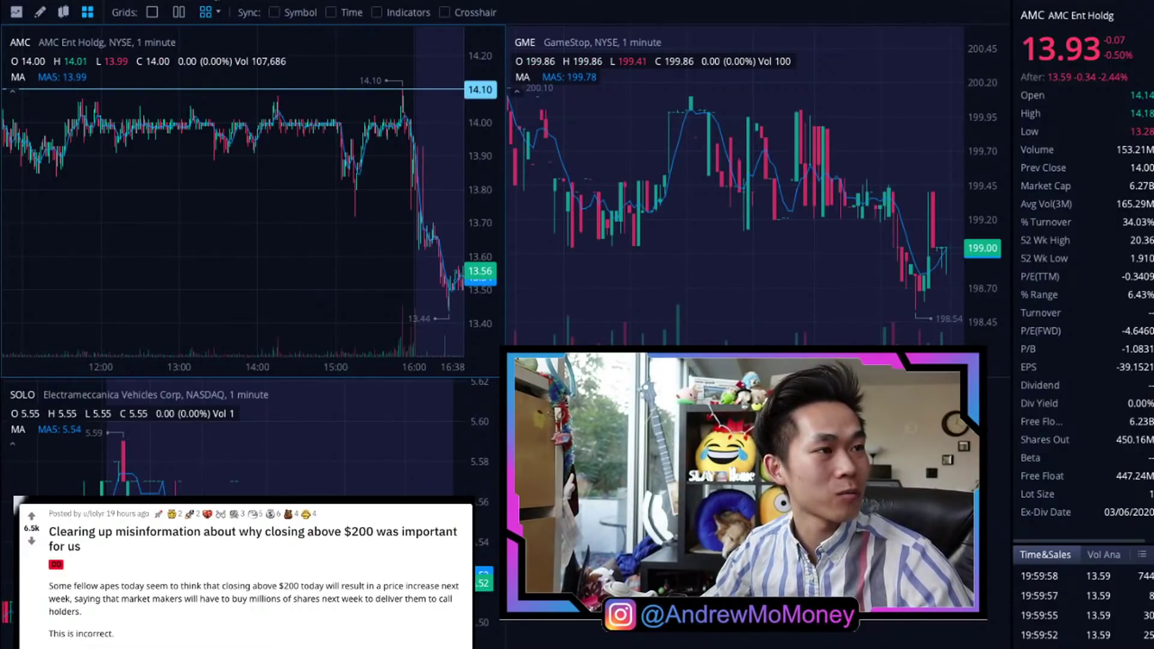
Add VWAP, MACD, RSI and VOL to the AMC chart, with Bollinger Bands added then removed
click(17, 13)
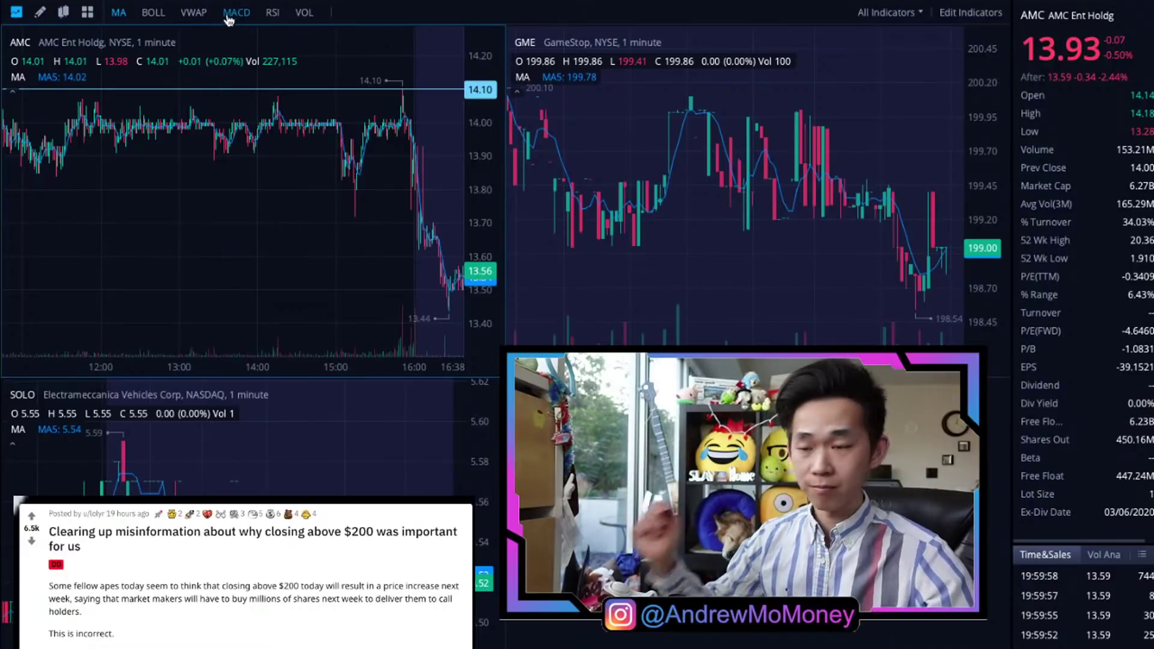
click(153, 12)
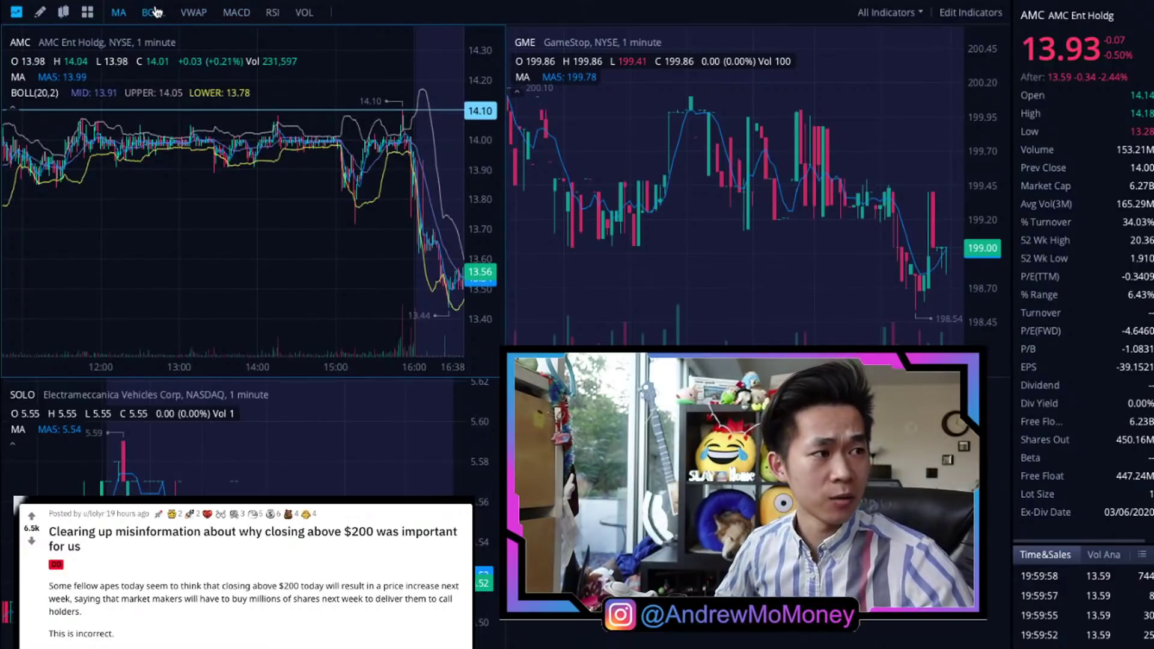
click(195, 13)
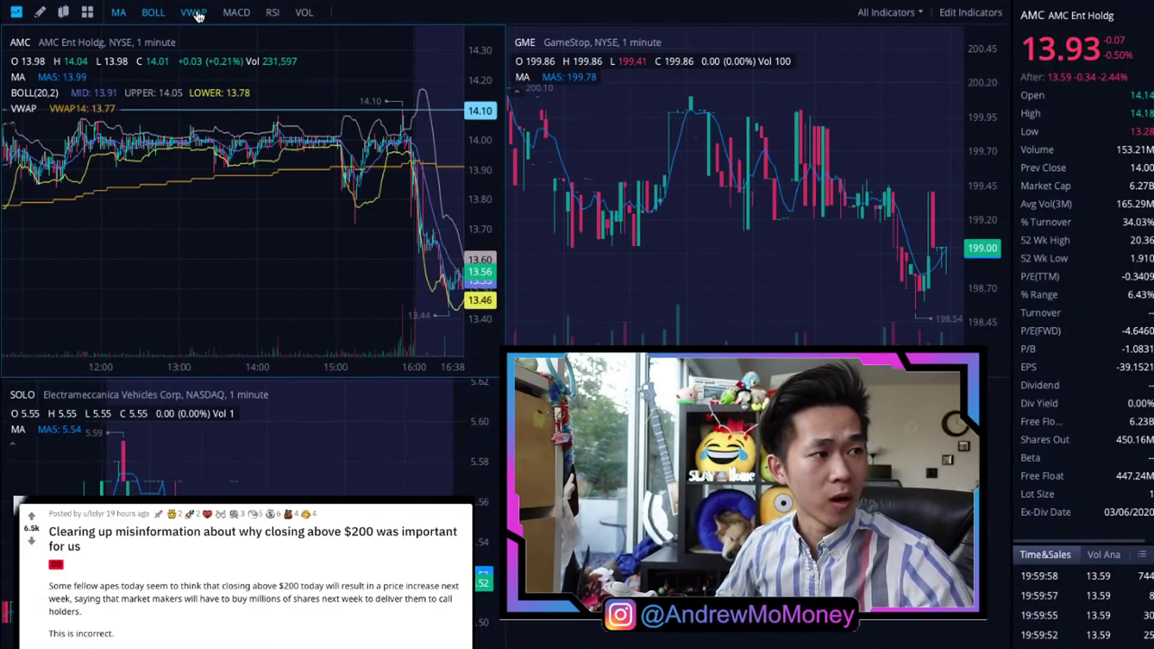
click(228, 13)
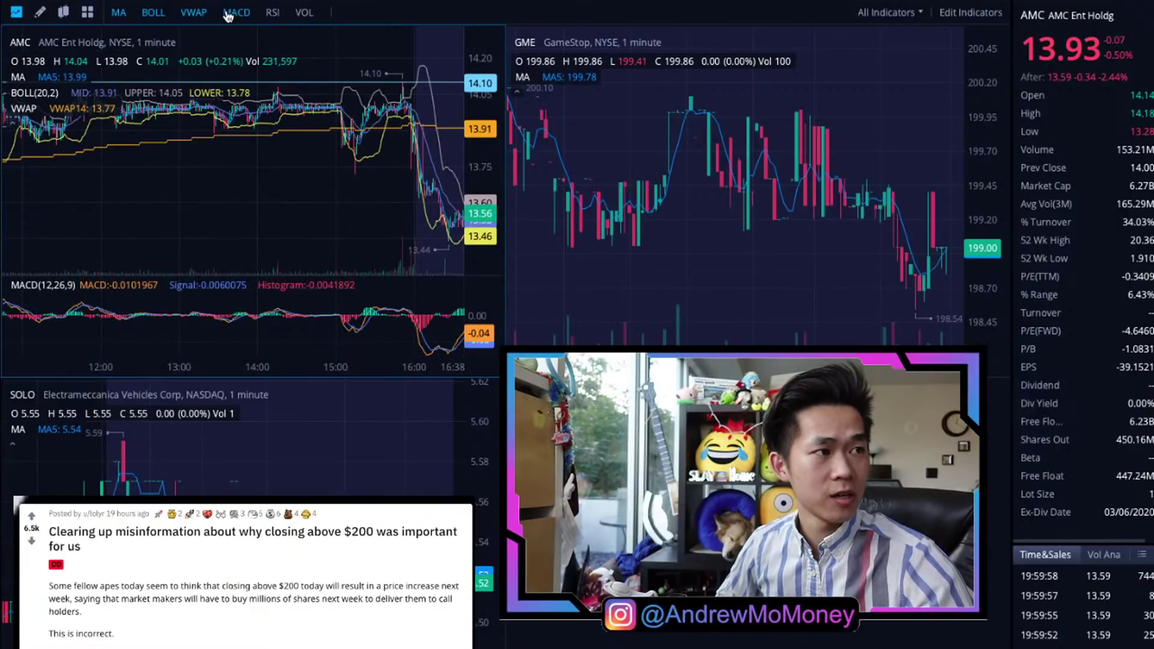
click(273, 13)
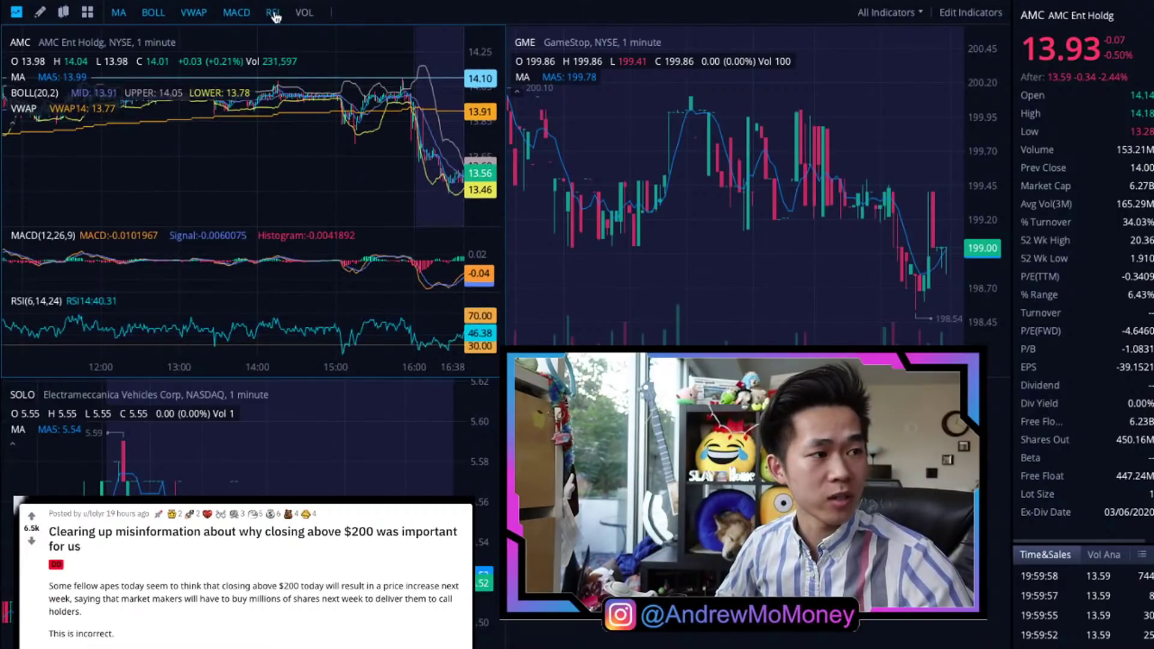
click(309, 18)
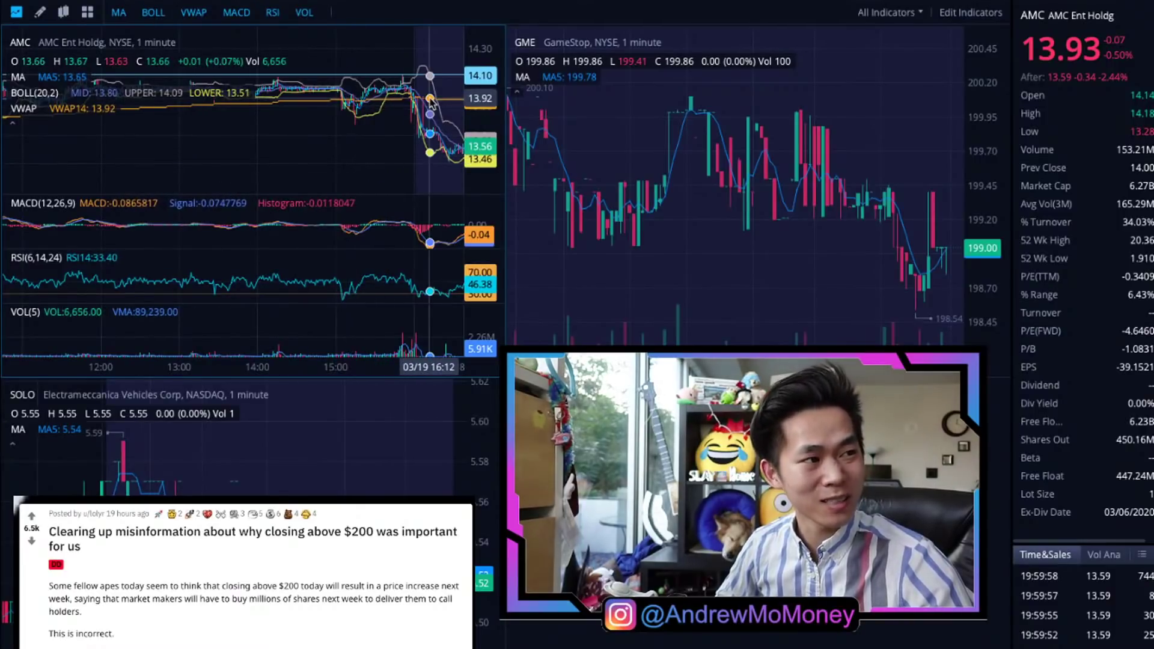
click(153, 13)
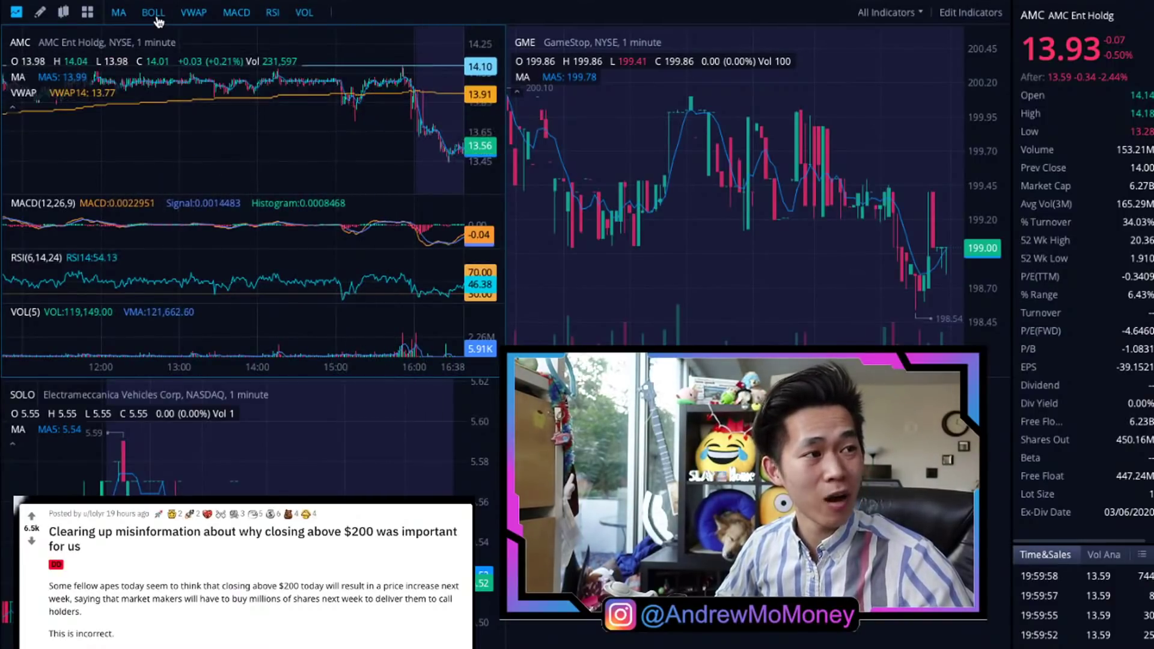
Change the AMC moving average length to 15 in Indicators Settings
click(959, 18)
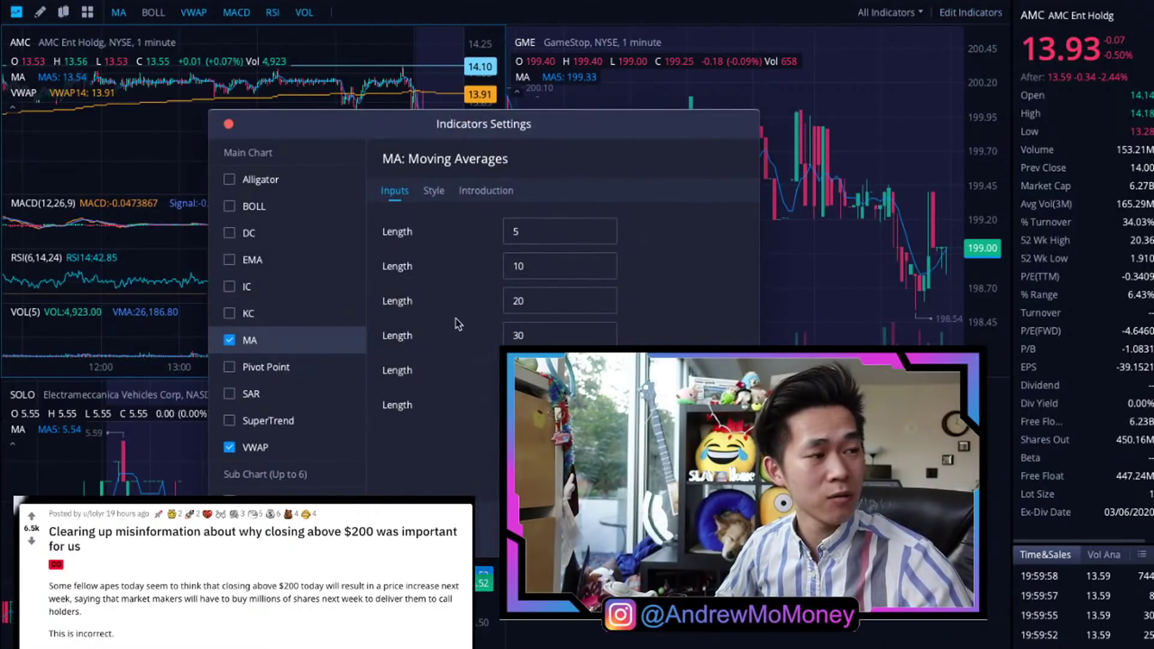
click(515, 232)
key(BackSpace)
text(5)
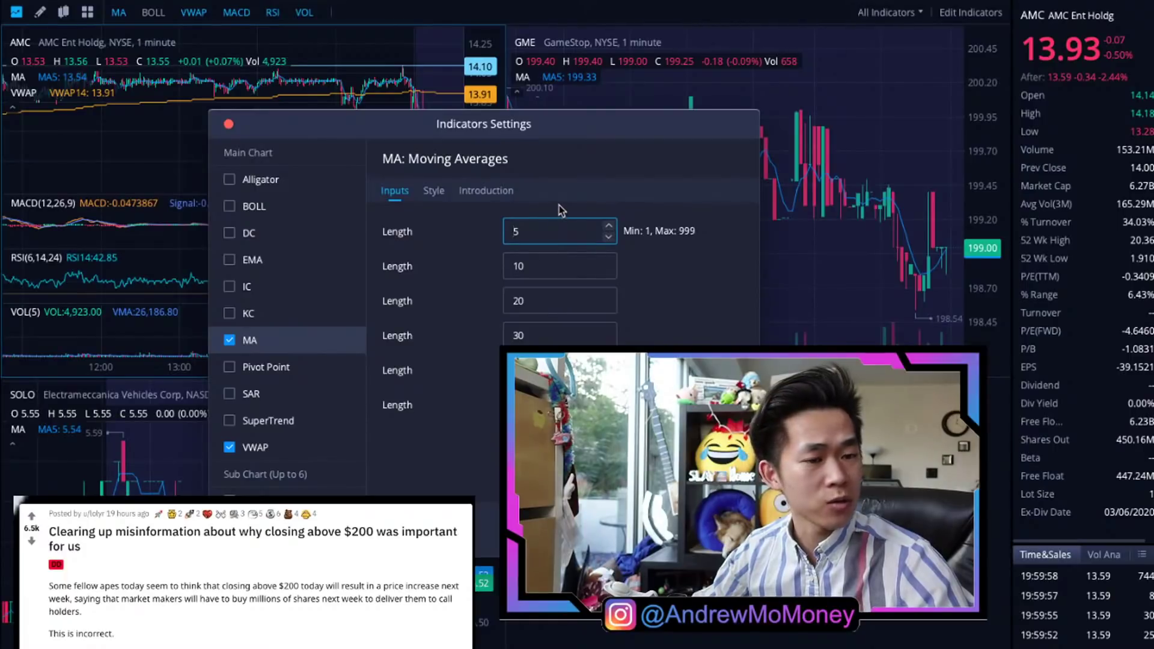
text(1)
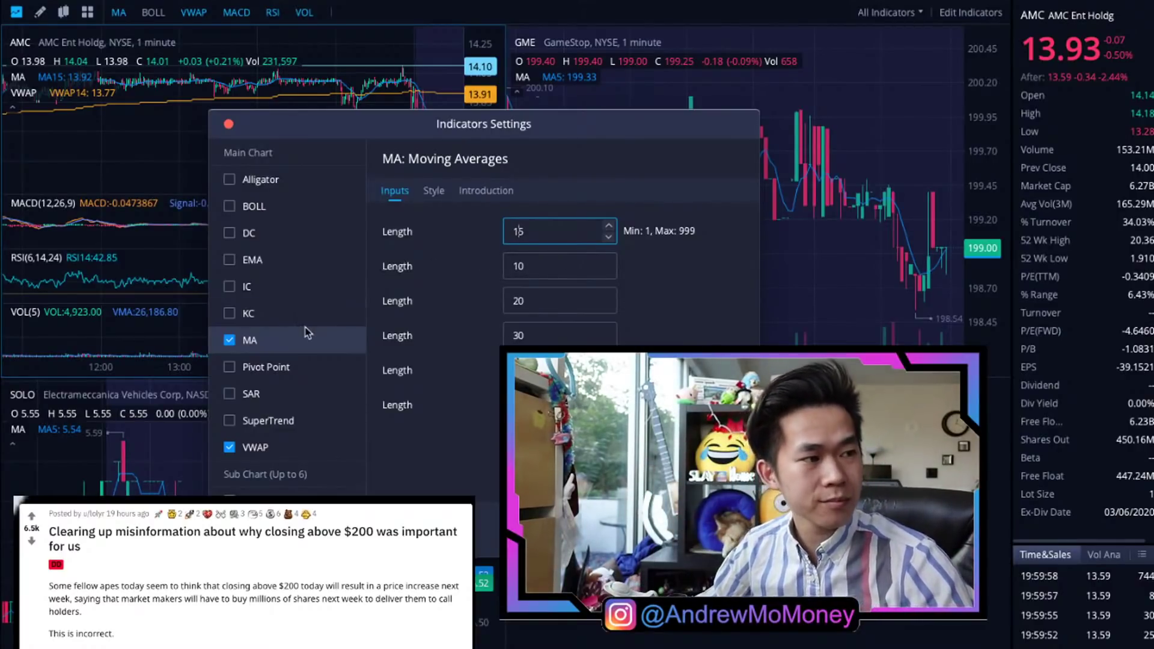
Set the EMA length to 200 and enable the EMA200 line
click(331, 265)
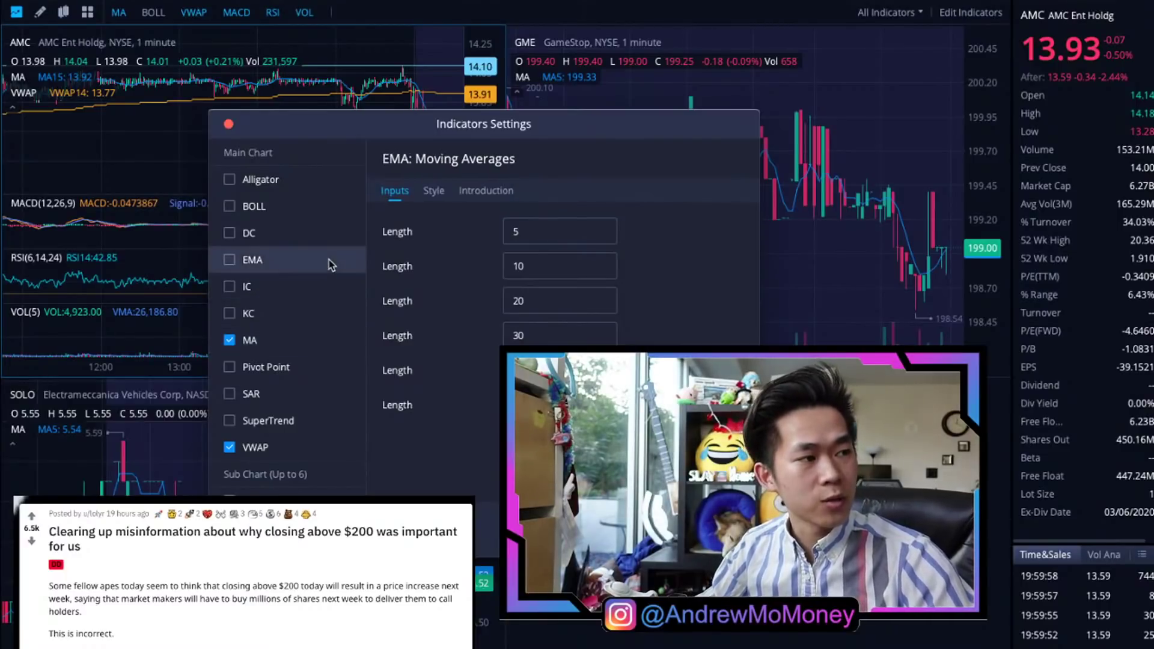
click(512, 232)
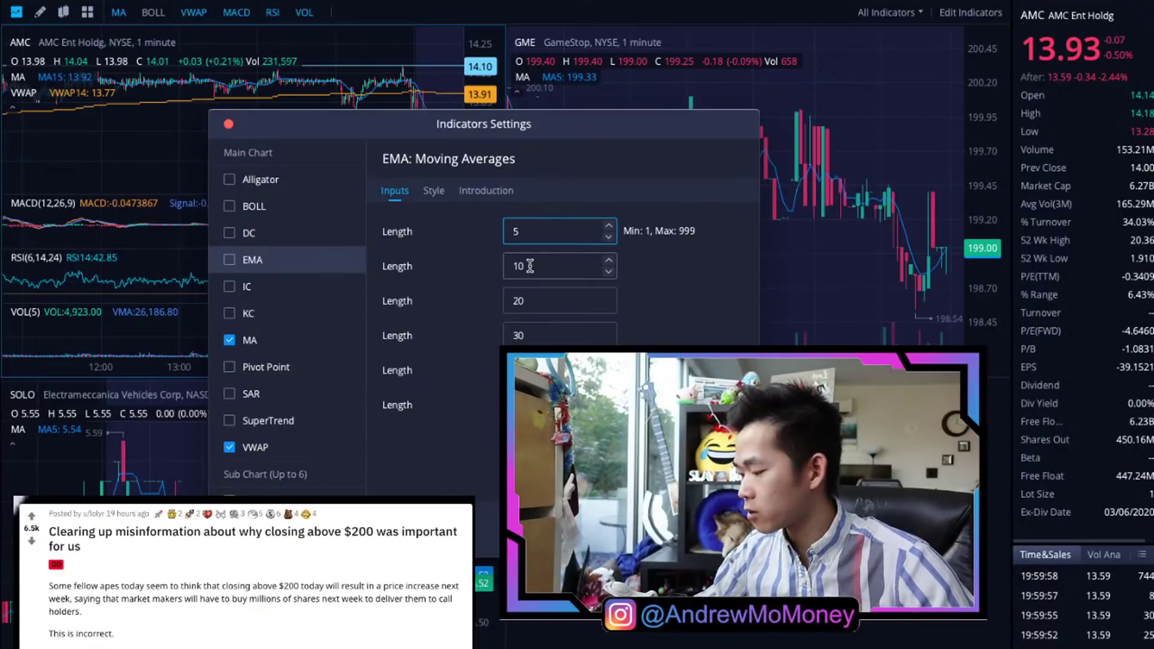
text(20)
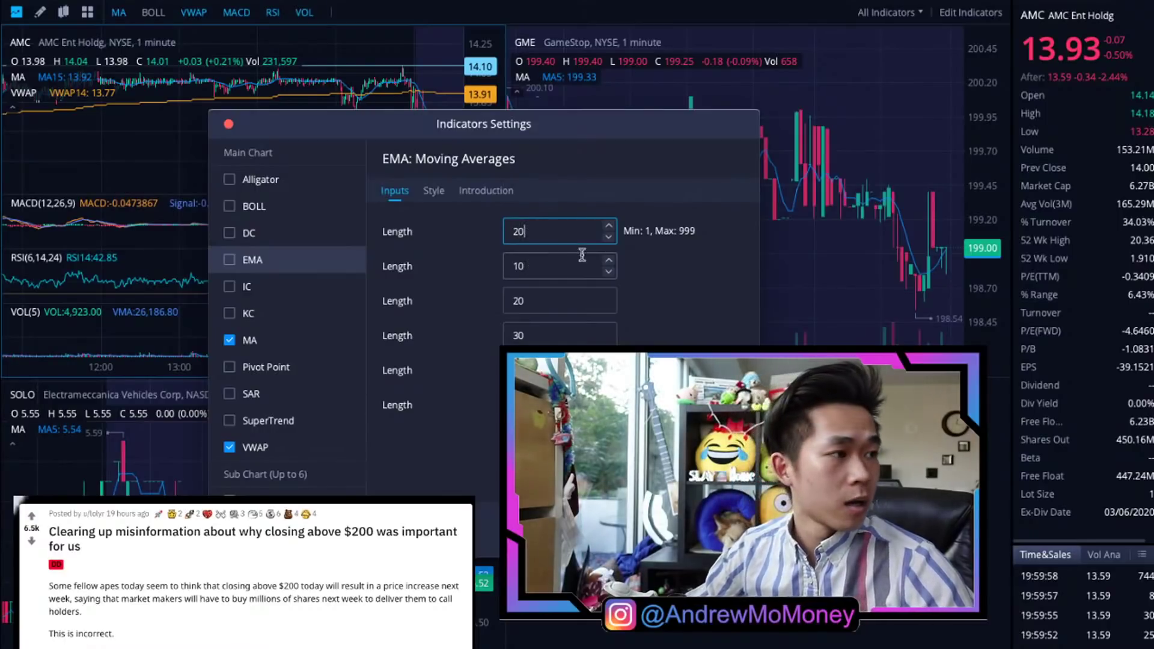
text(0)
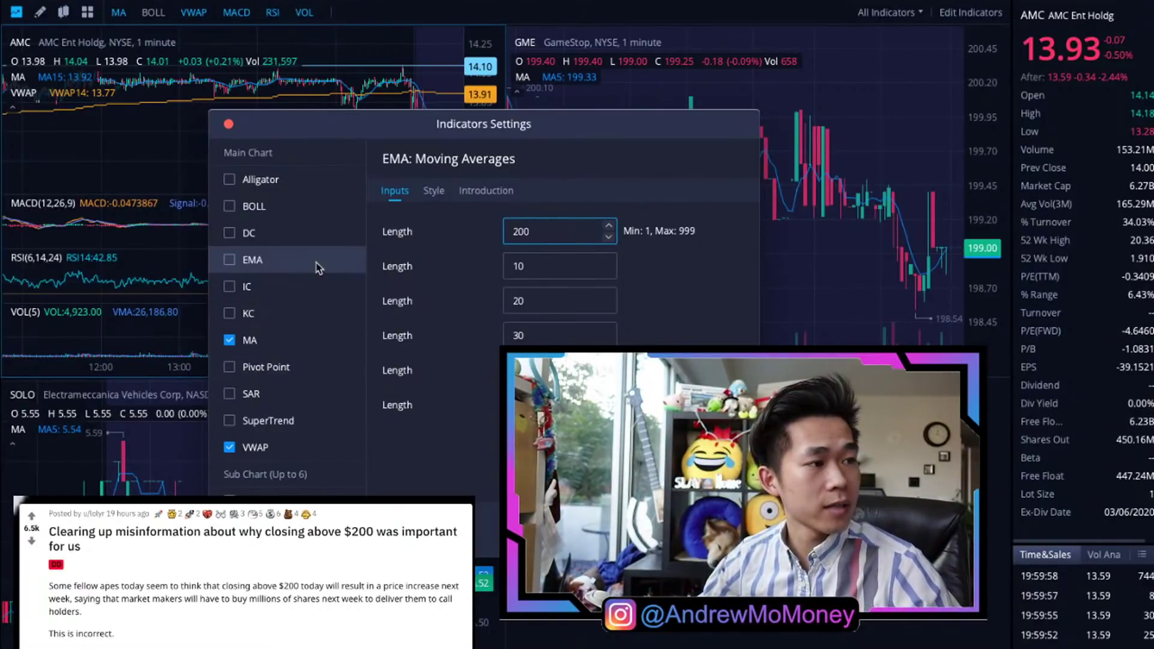
click(228, 261)
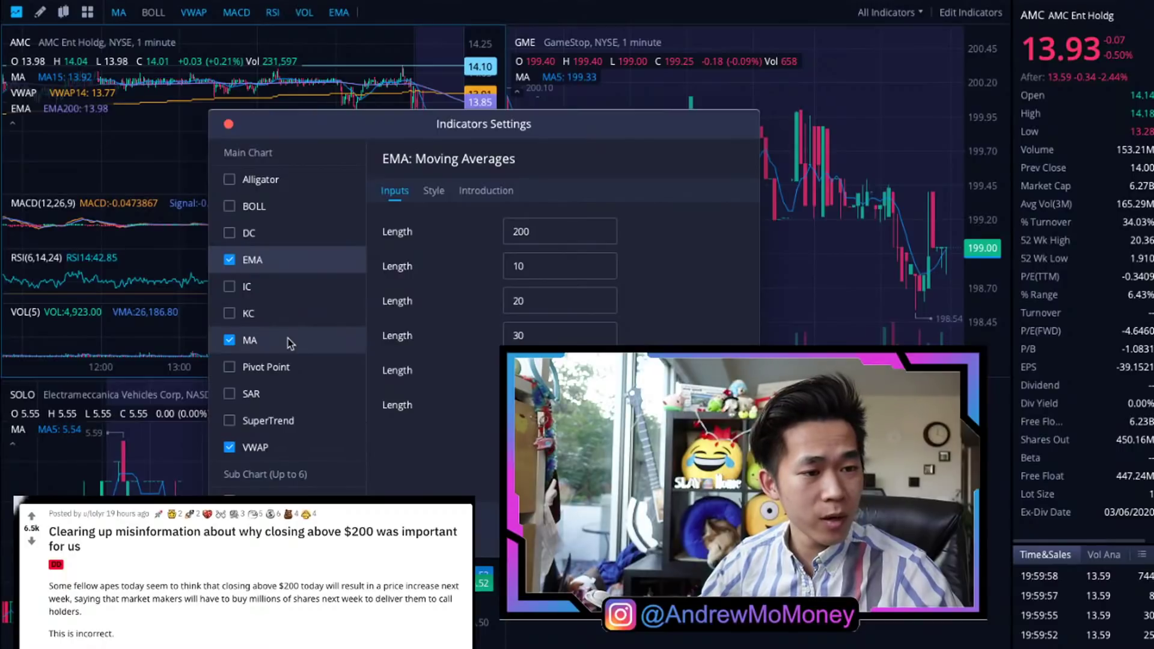
Confirm MACD, RSI and VOL are ticked in the indicator list, then close the dialog
scroll(287, 338, down, 1)
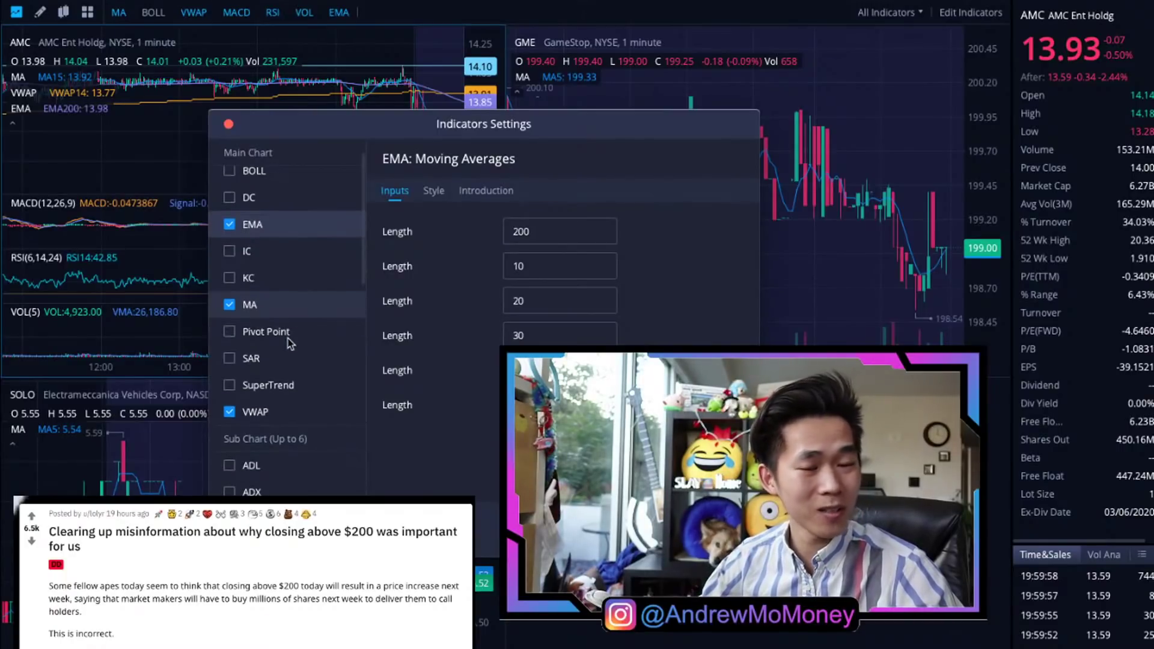
scroll(288, 338, down, 1)
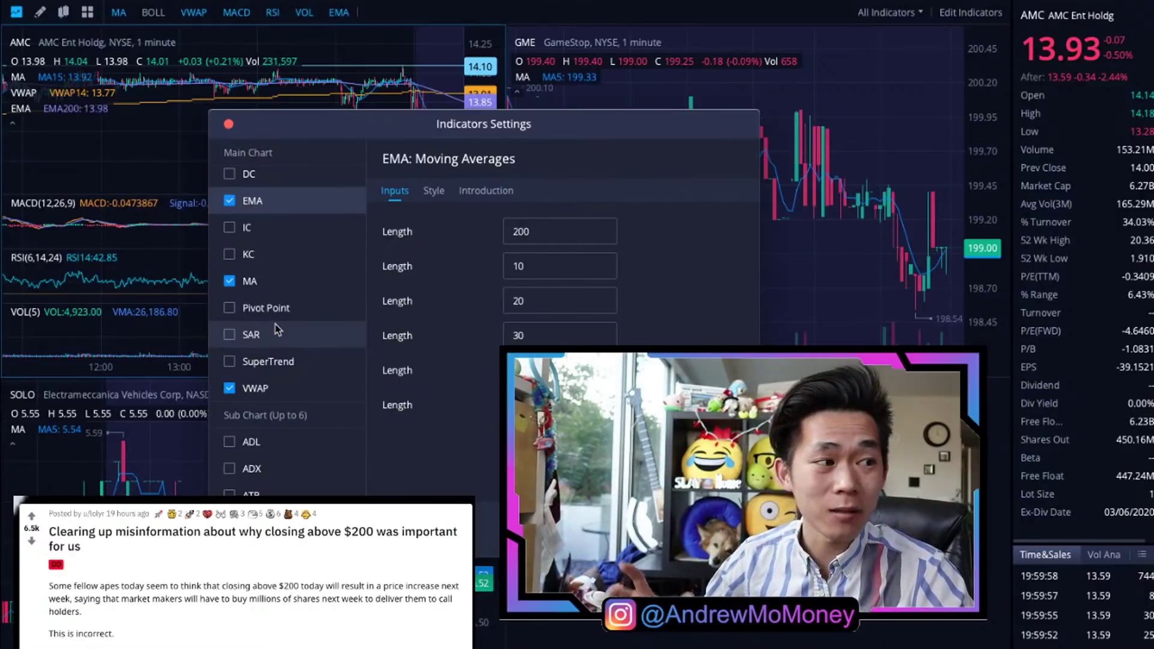
scroll(285, 331, down, 1)
scroll(285, 331, down, 5)
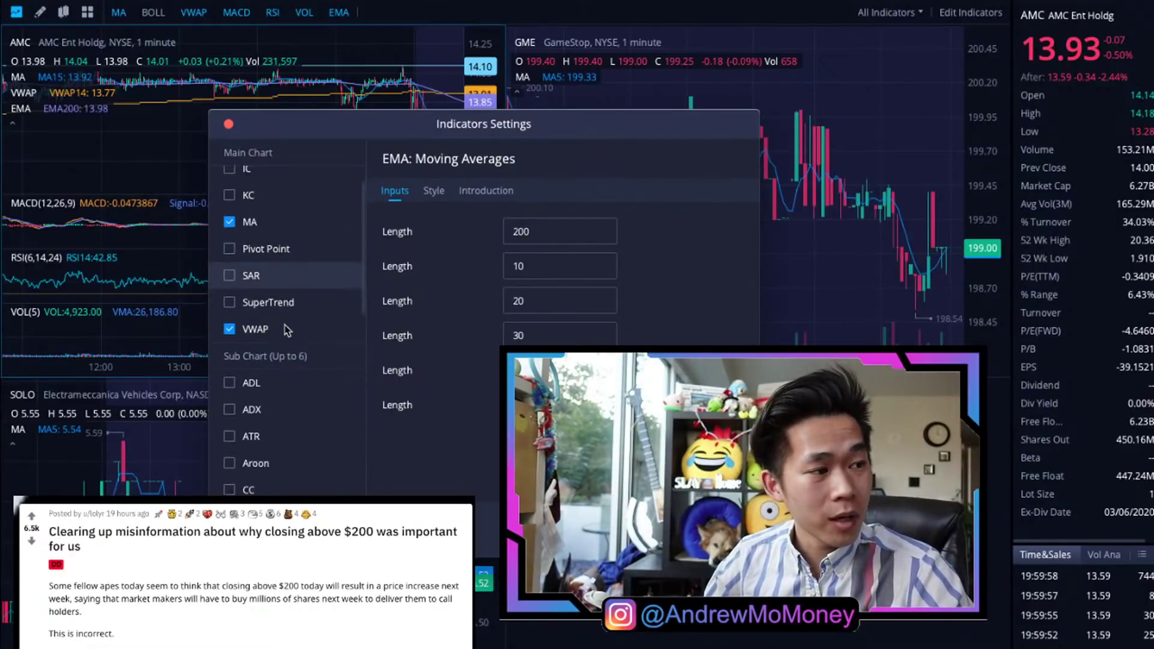
scroll(287, 338, down, 10)
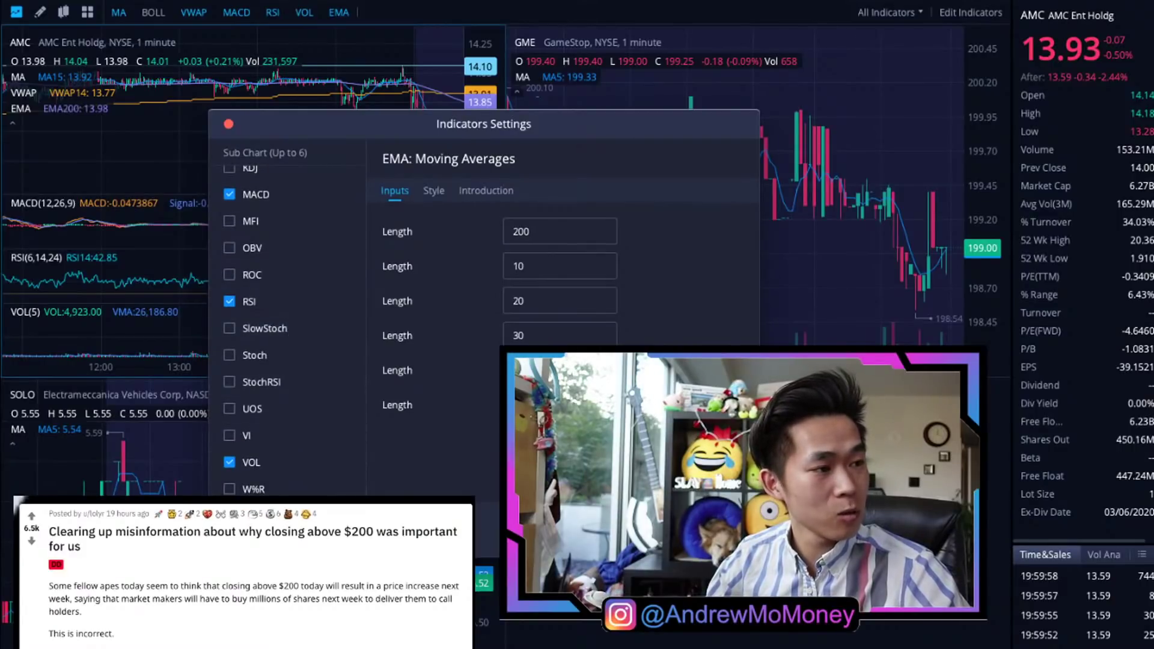
key(Escape)
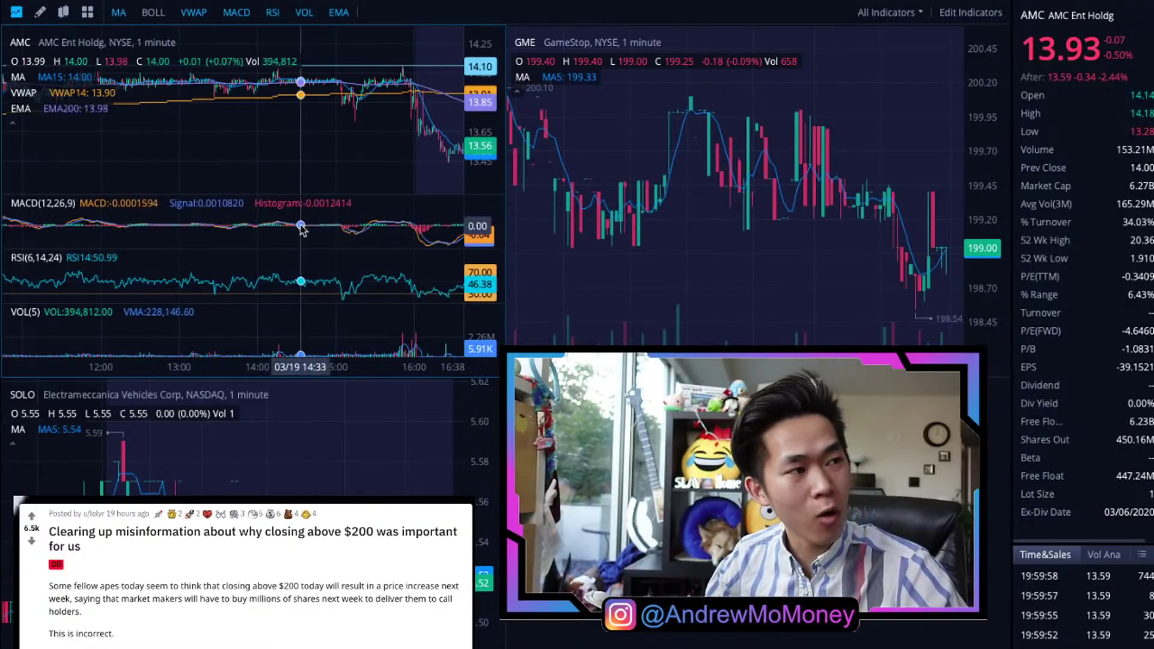
drag(303, 148, 208, 145)
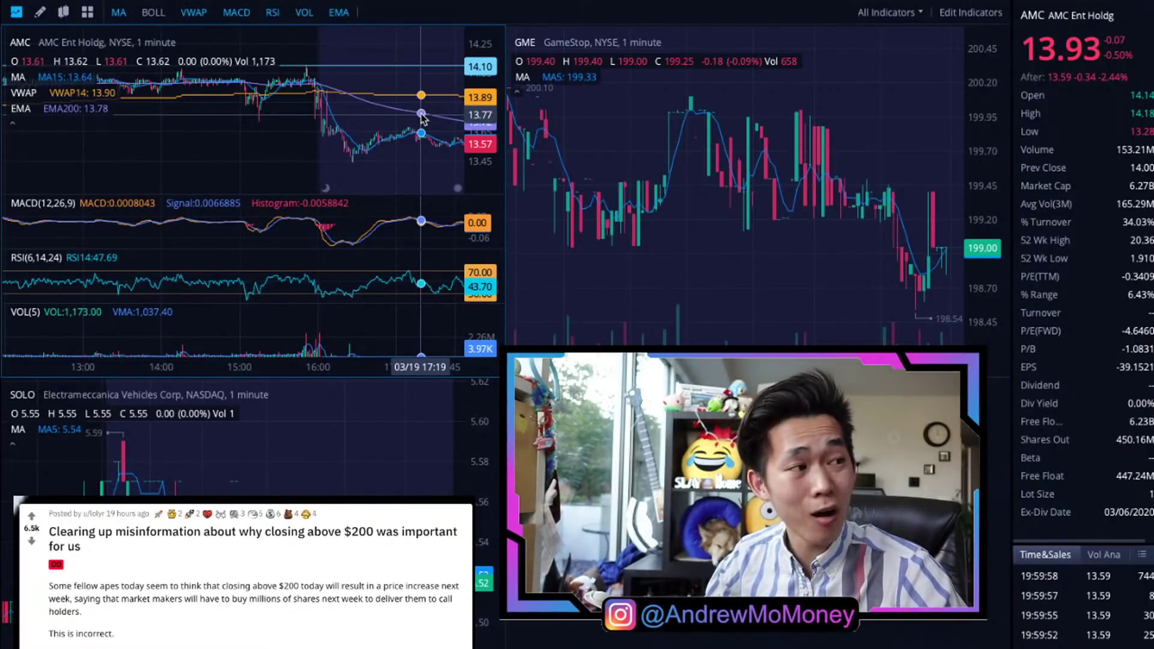
drag(422, 116, 288, 137)
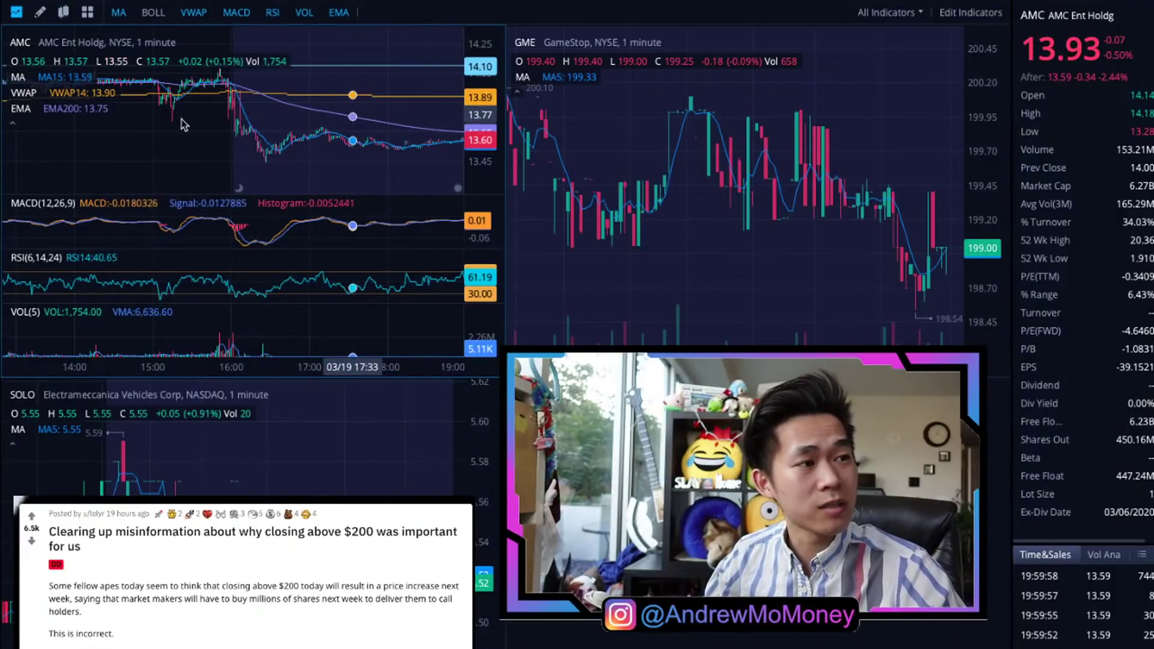
drag(104, 134, 349, 150)
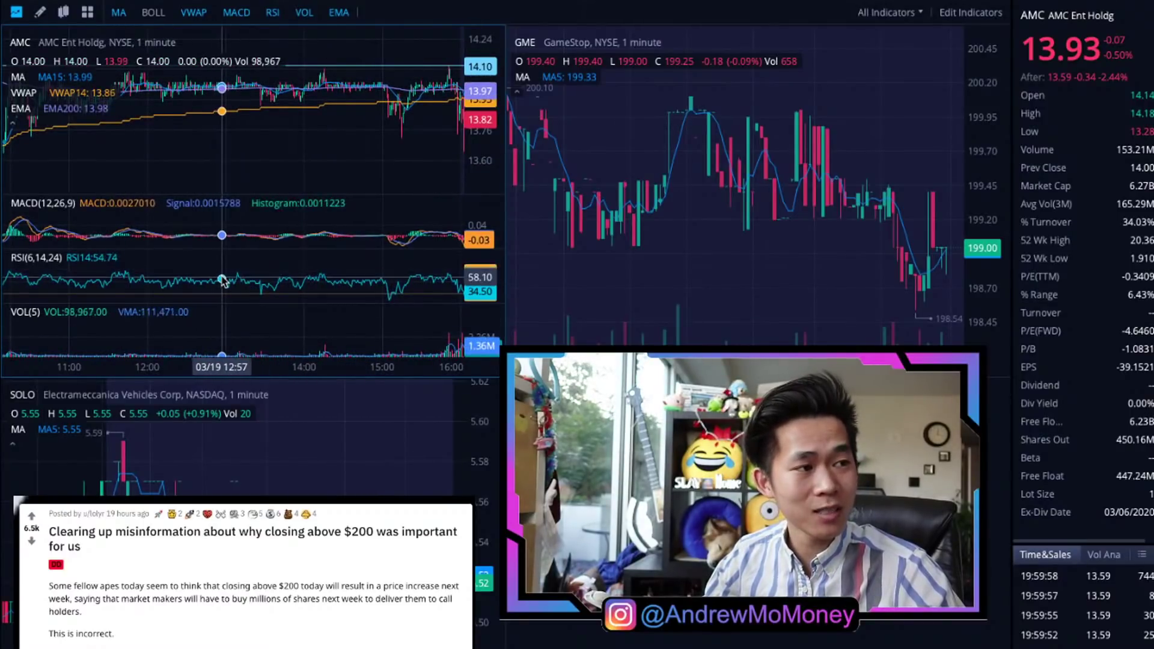
scroll(244, 181, up, 3)
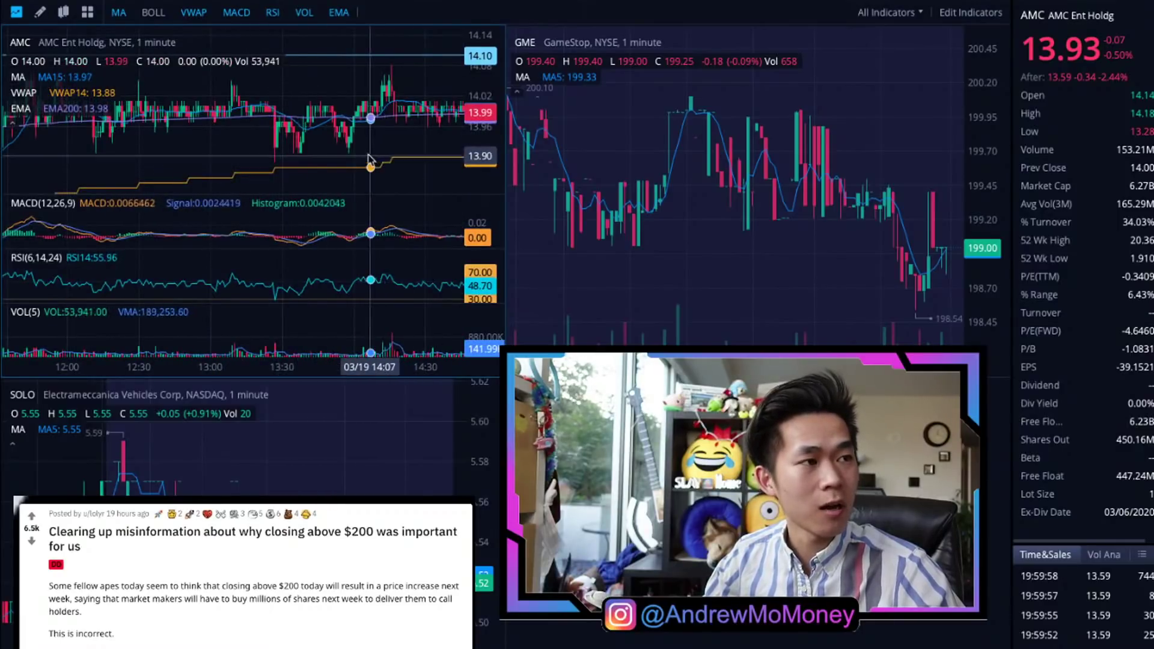
scroll(366, 158, down, 3)
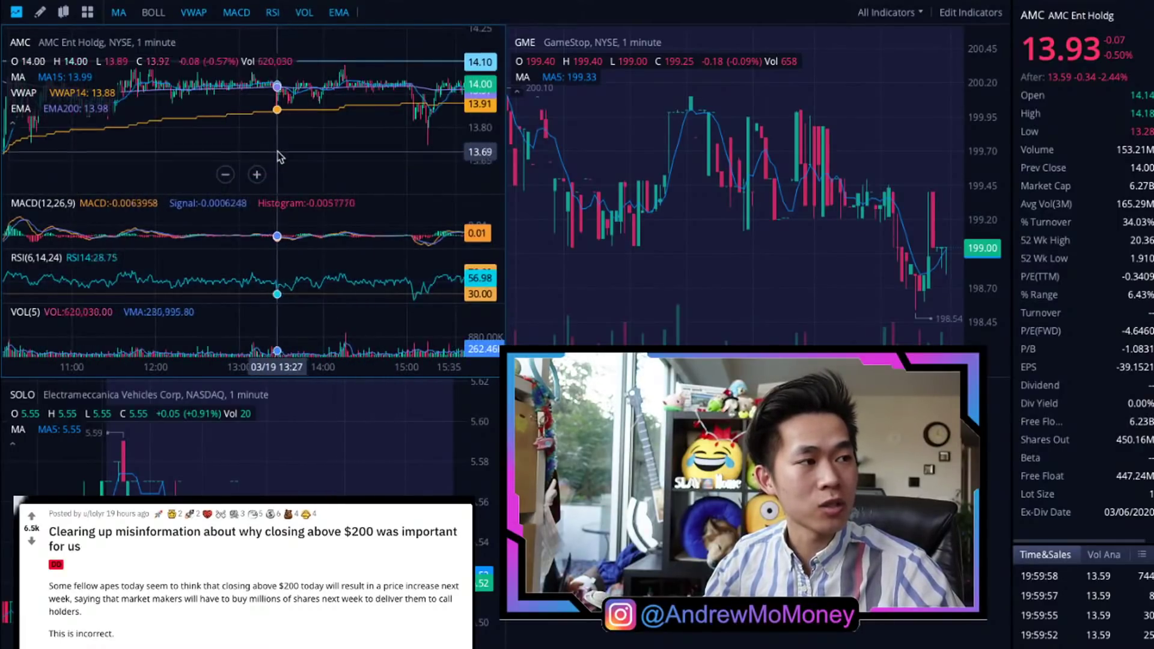
drag(314, 130, 258, 137)
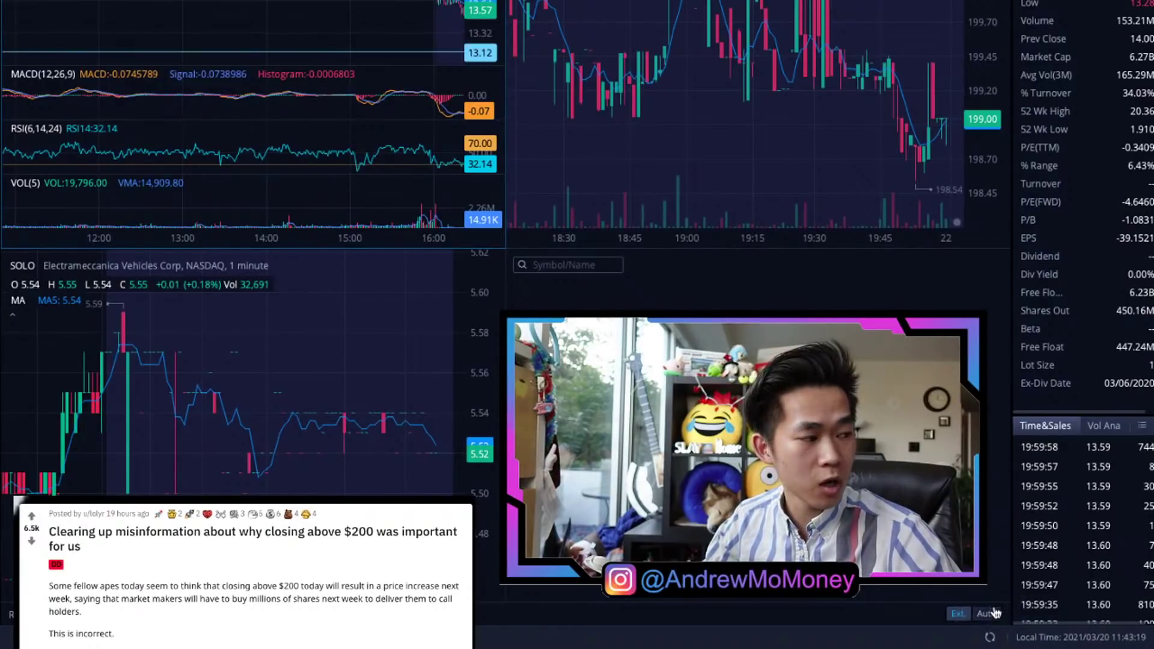
Toggle the Ext extended-hours data setting so the charts reload
click(959, 614)
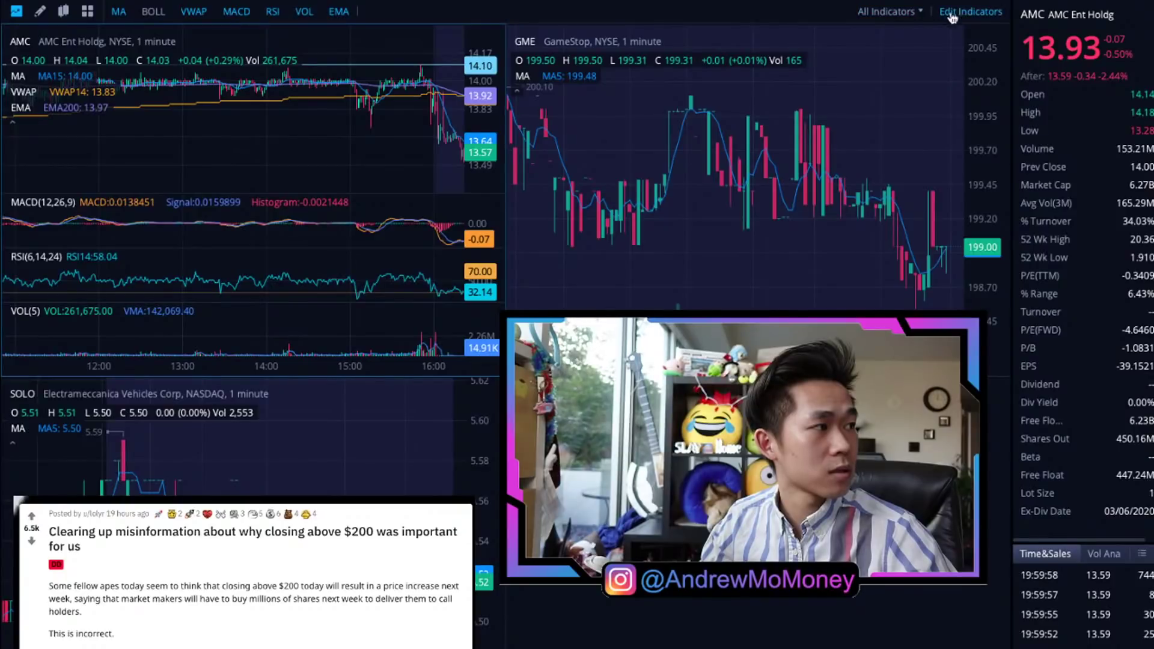
Enable Sync: Indicators in the grid settings so GME and SOLO copy AMC's indicators
click(88, 12)
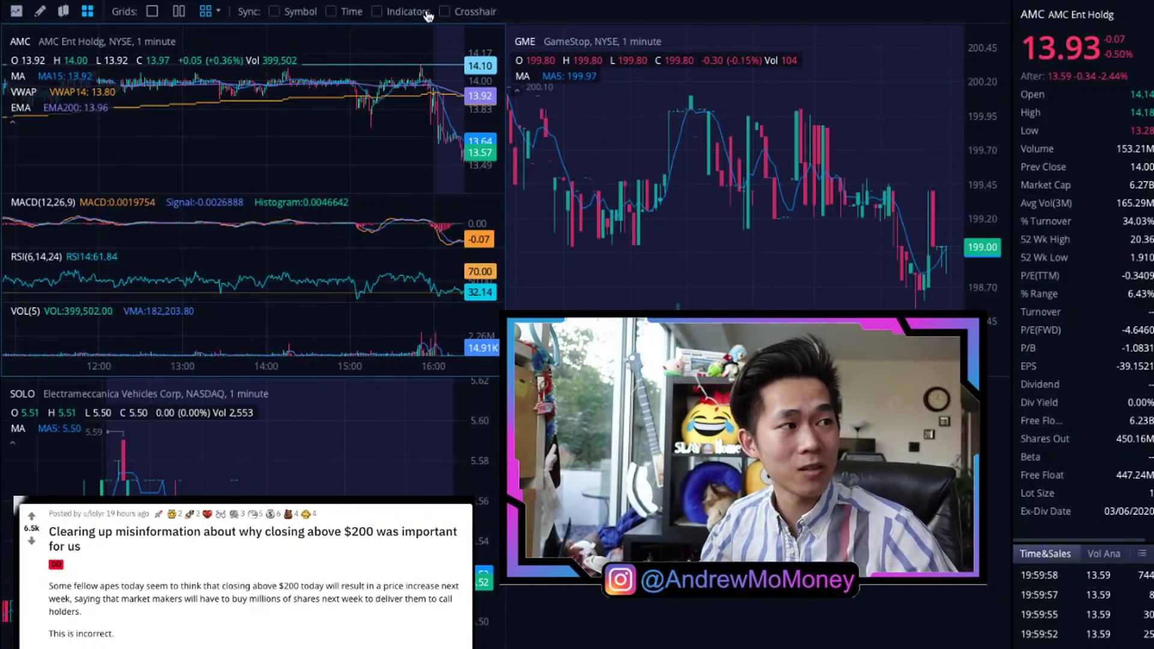
click(378, 12)
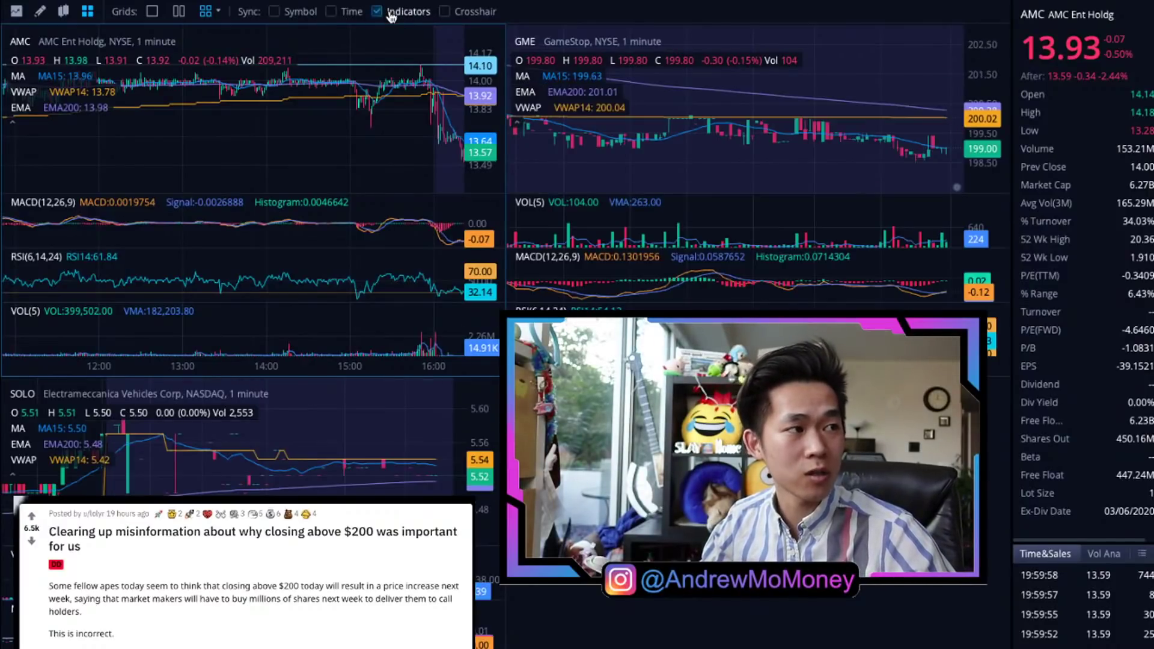